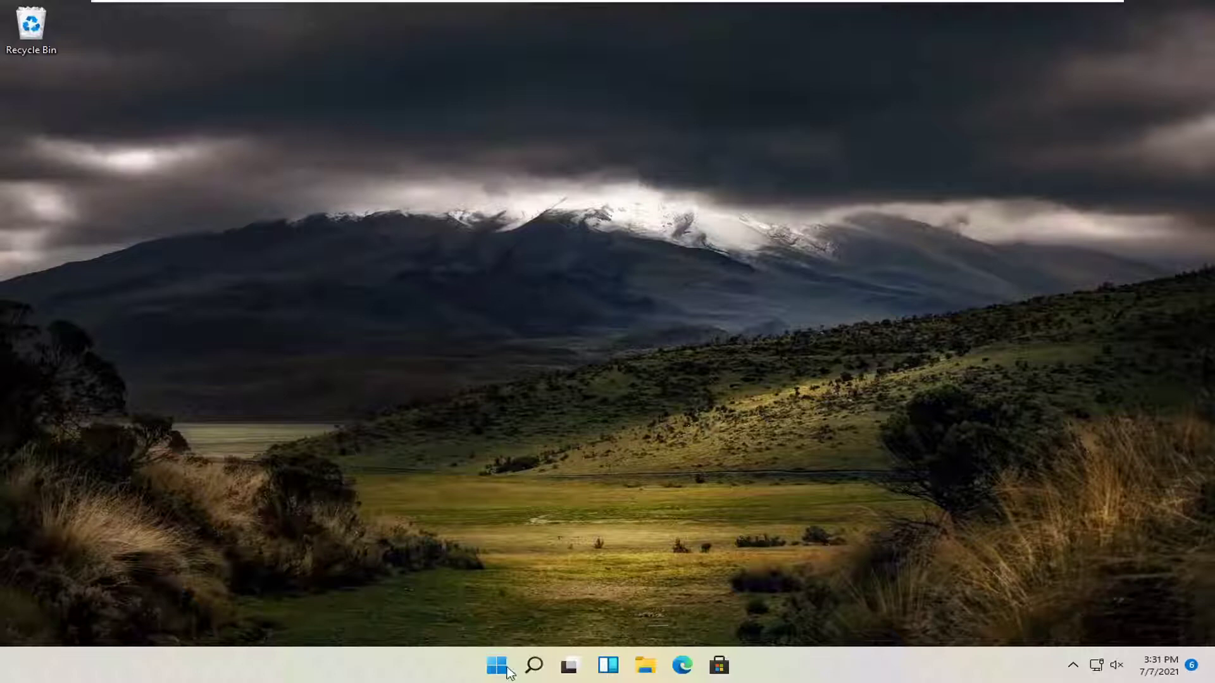
Step: Launch Settings from the Win+X quick menu and go to the Personalization page
right_click(498, 666)
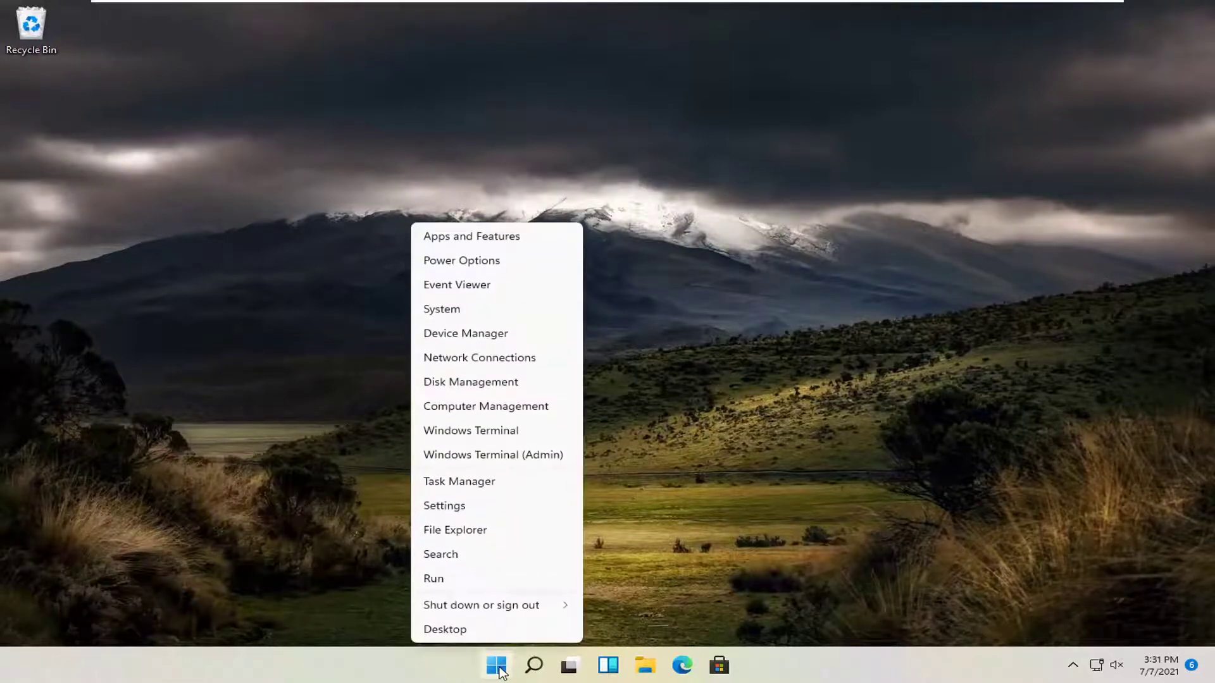
left_click(437, 504)
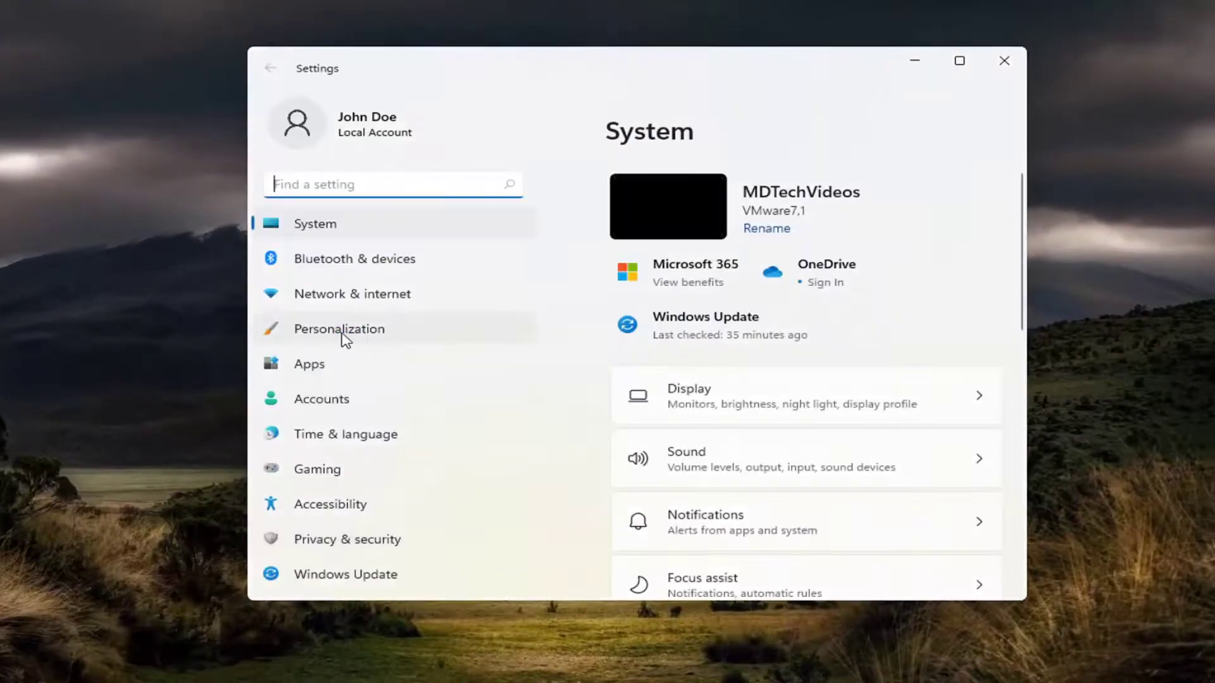
left_click(369, 334)
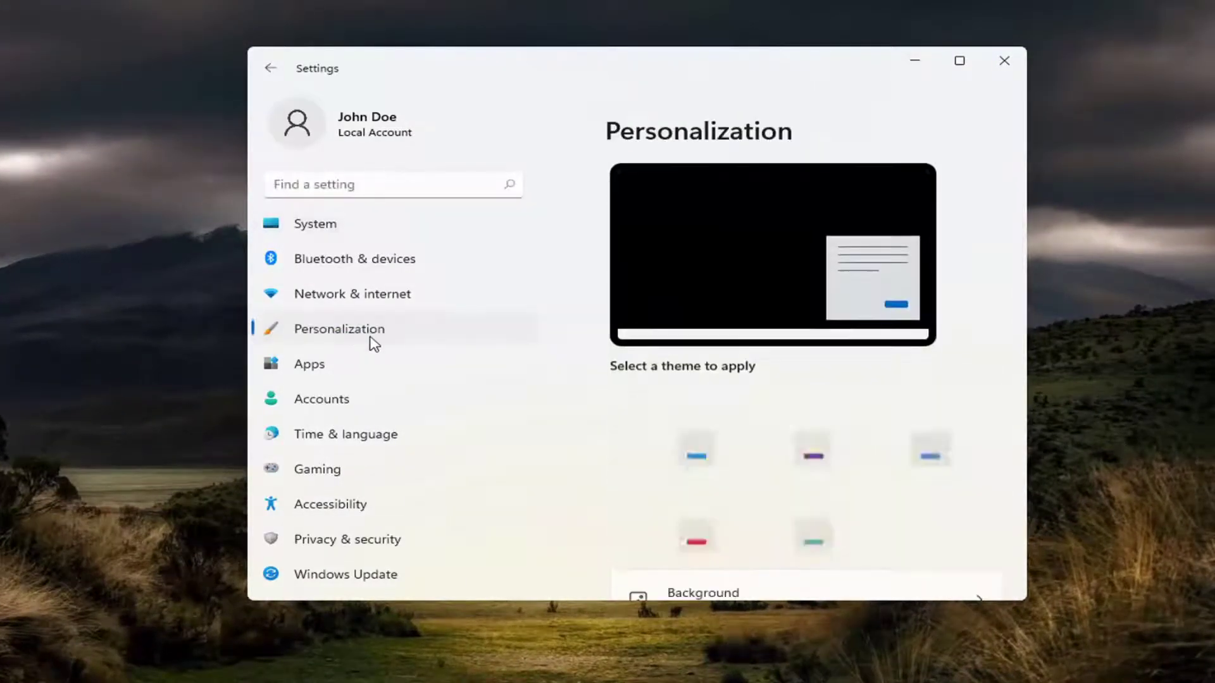
scroll(824, 359, "down", 3)
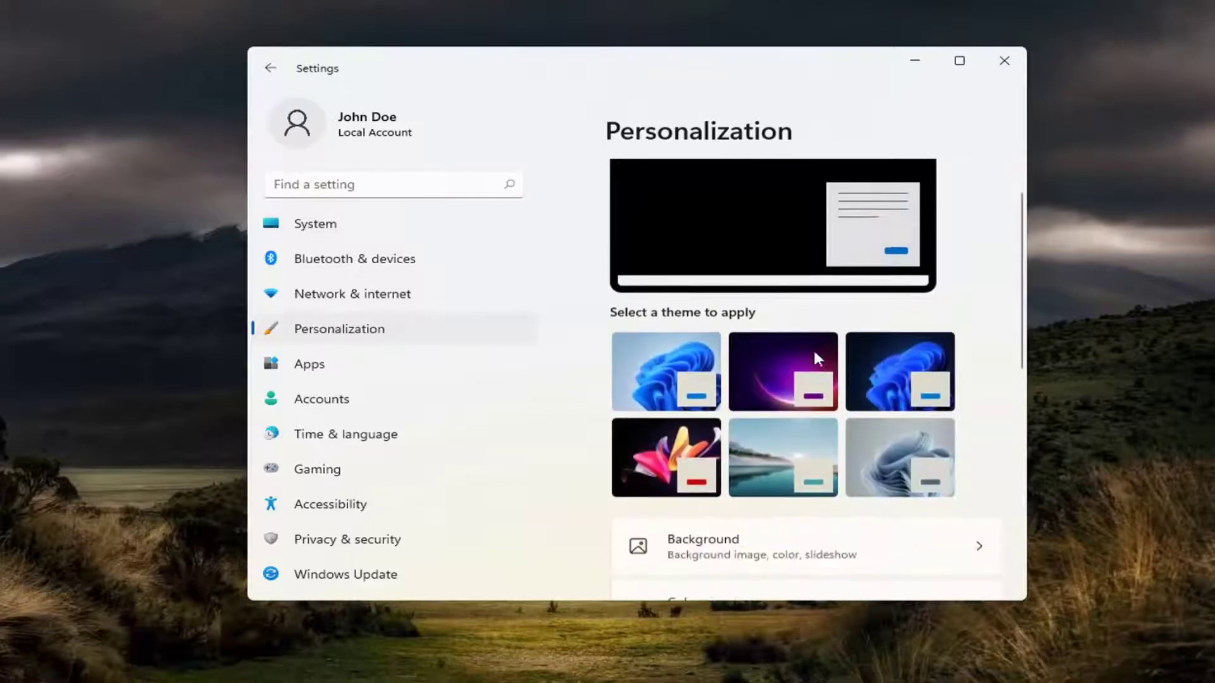
scroll(813, 348, "down", 3)
scroll(797, 351, "down", 1)
scroll(733, 383, "down", 2)
scroll(733, 383, "down", 1)
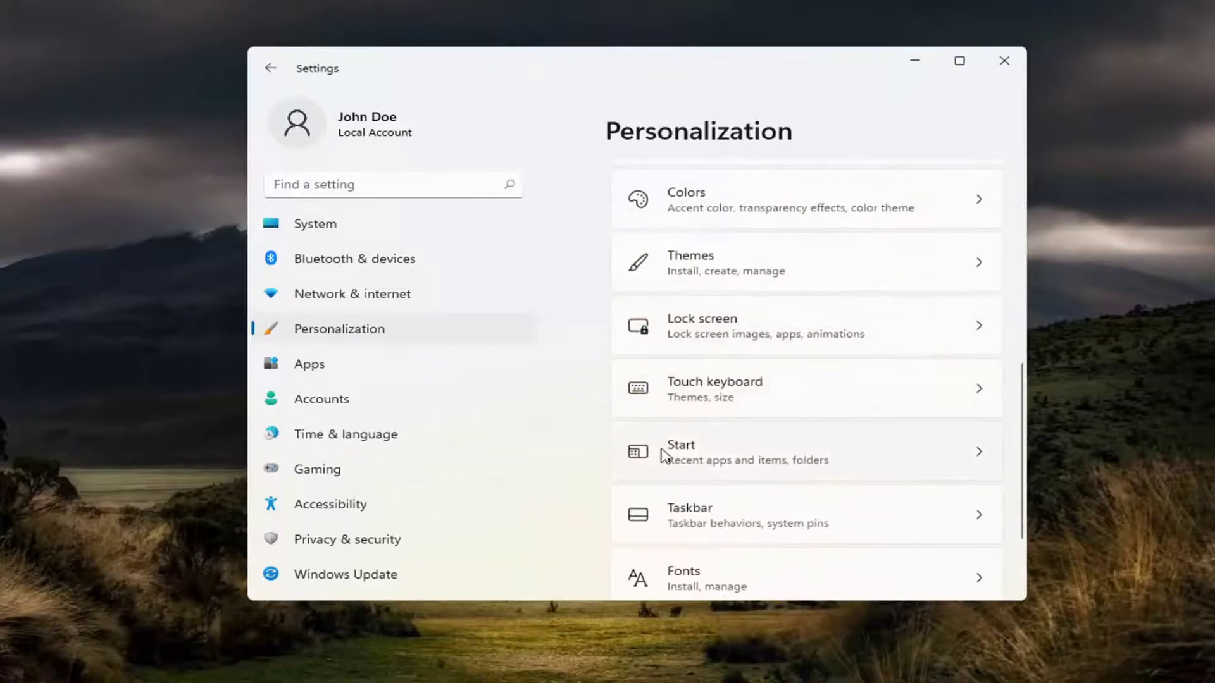
Step: Switch off 'Show recently added apps' in Start settings, check the Start menu, then exit Settings
left_click(762, 465)
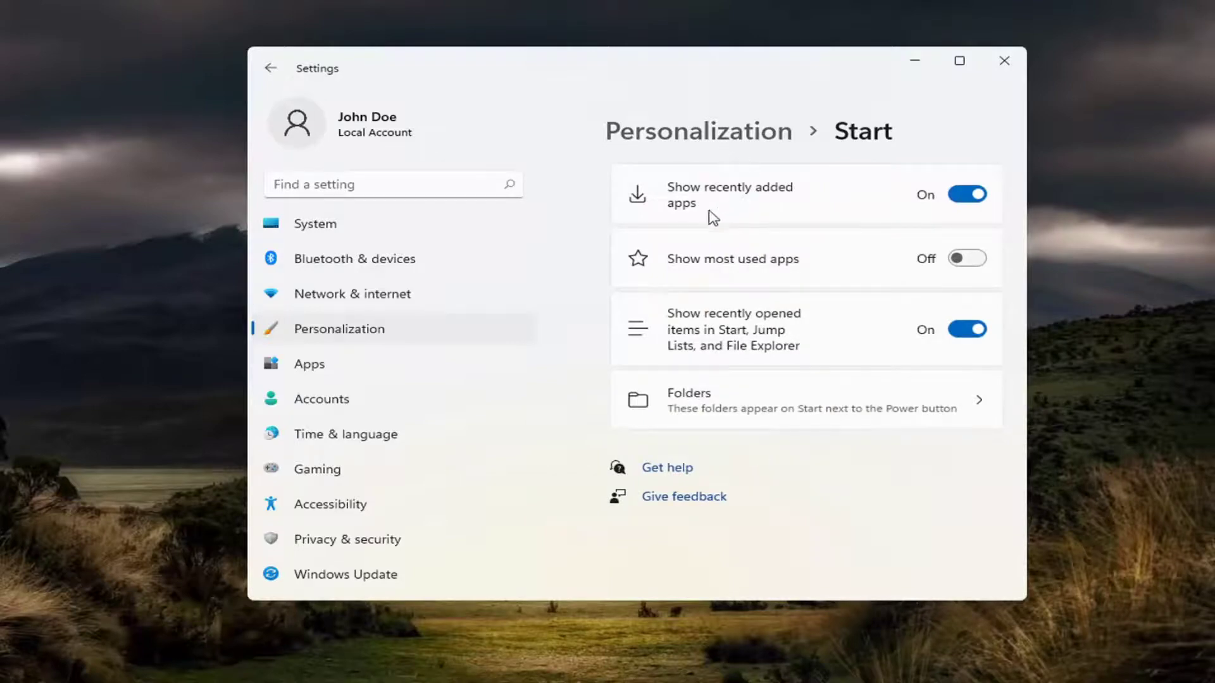
left_click(966, 196)
left_click(956, 195)
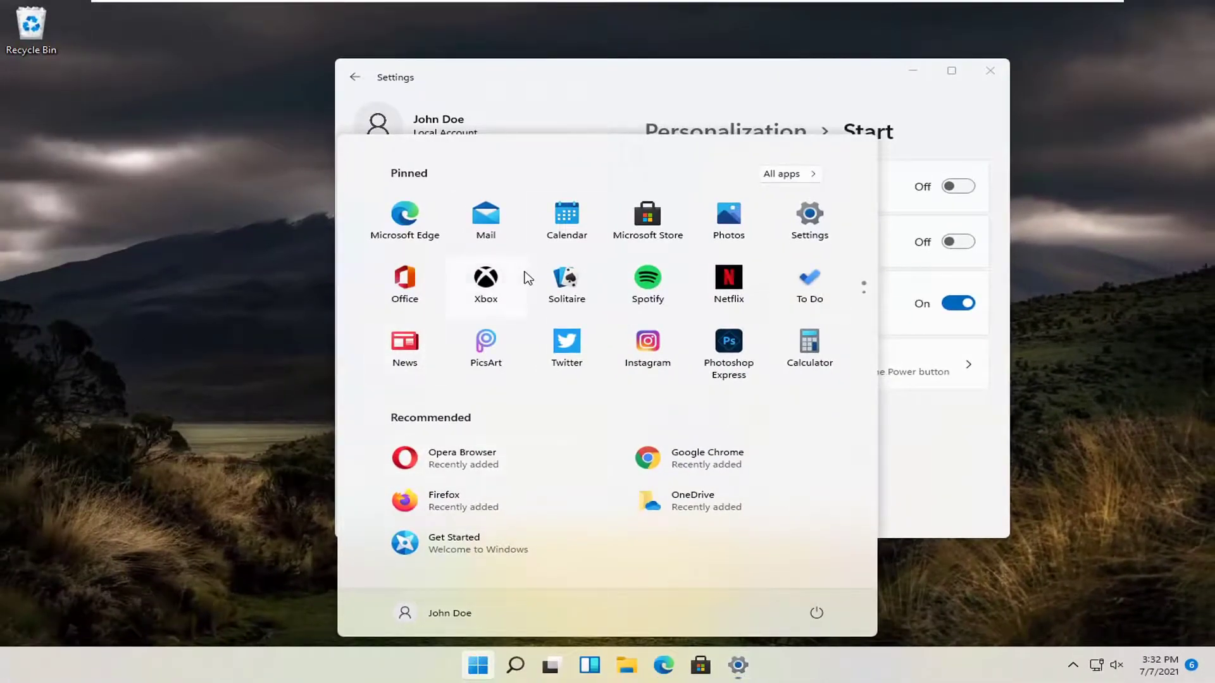
scroll(529, 271, "down", 1)
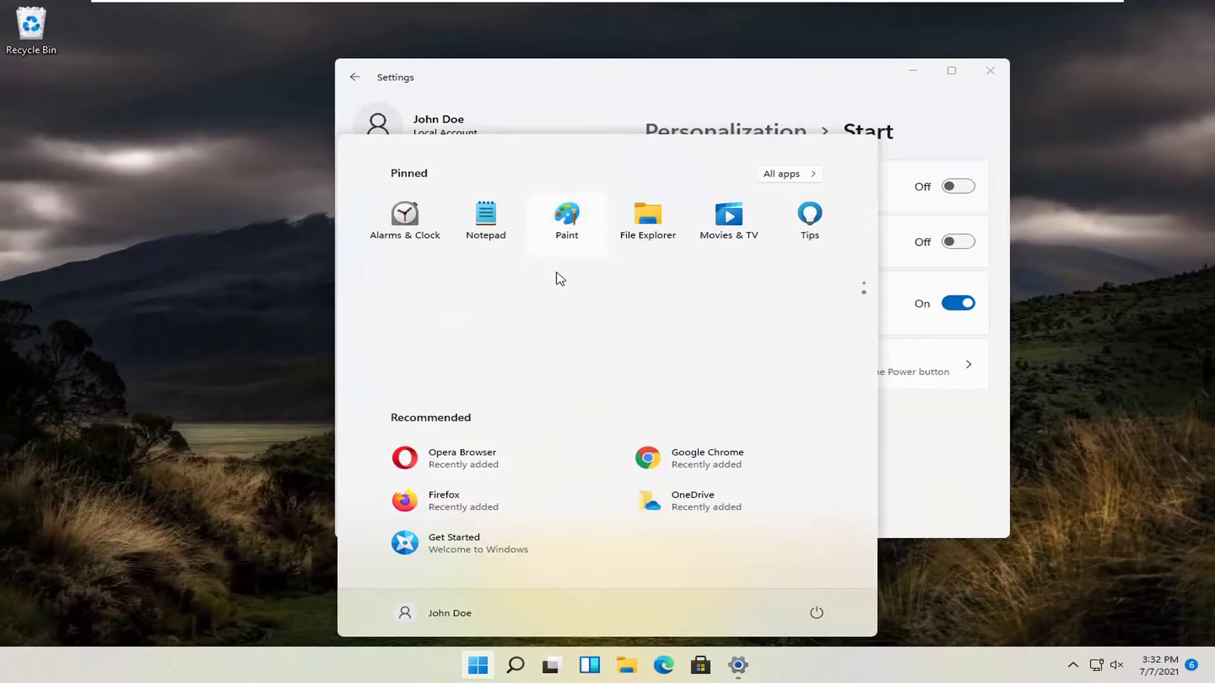
scroll(559, 281, "up", 1)
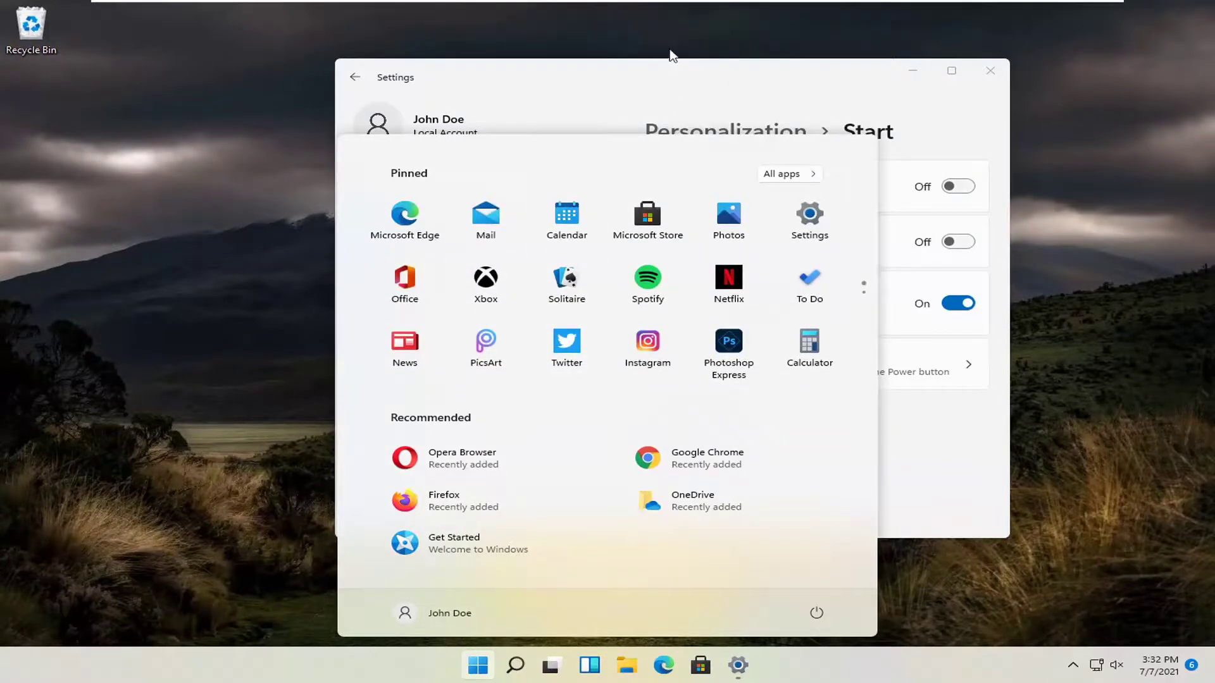
left_click(654, 85)
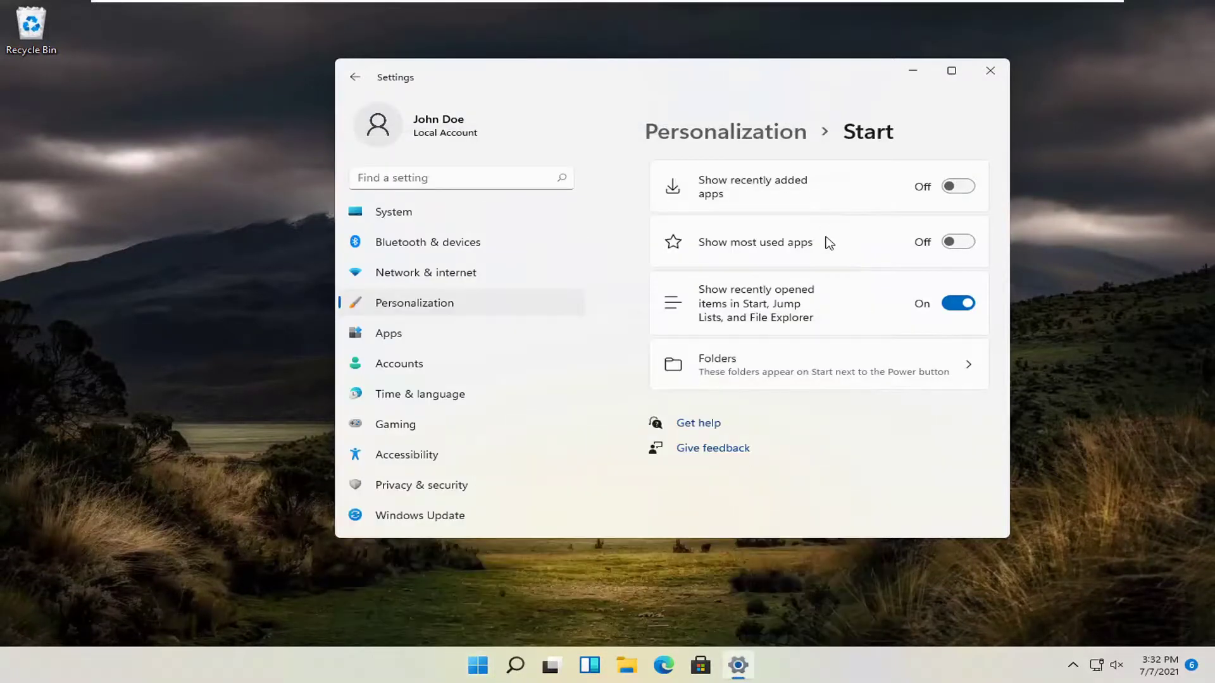
left_click(990, 71)
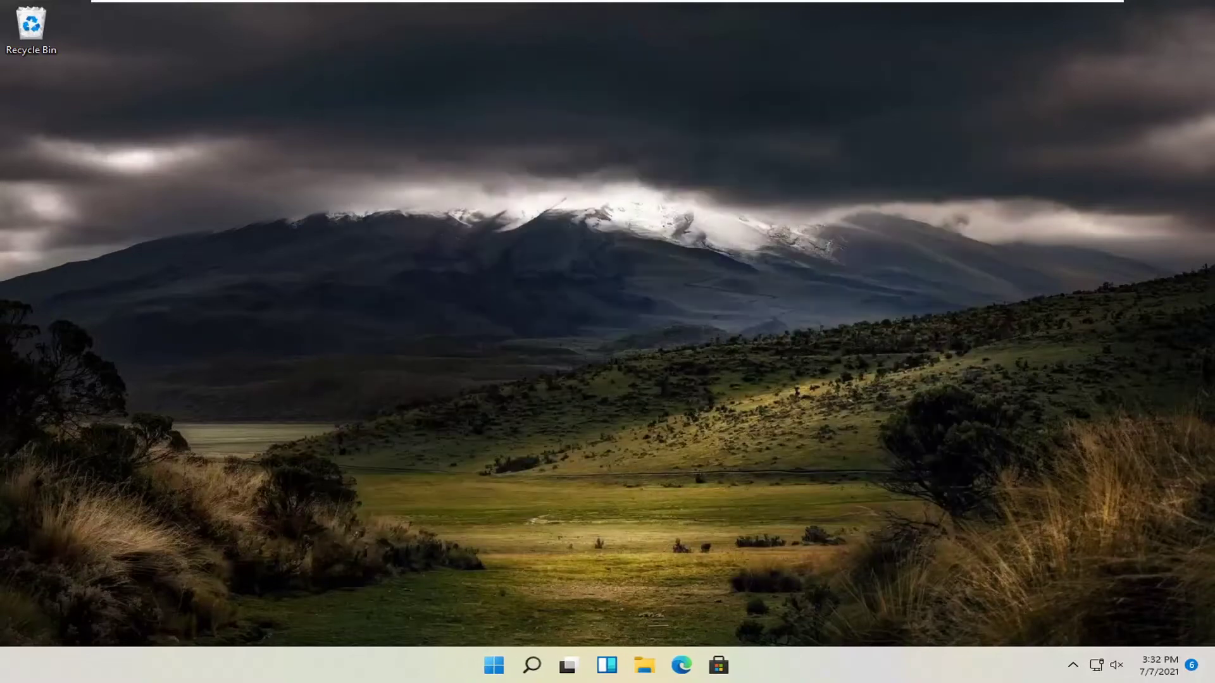